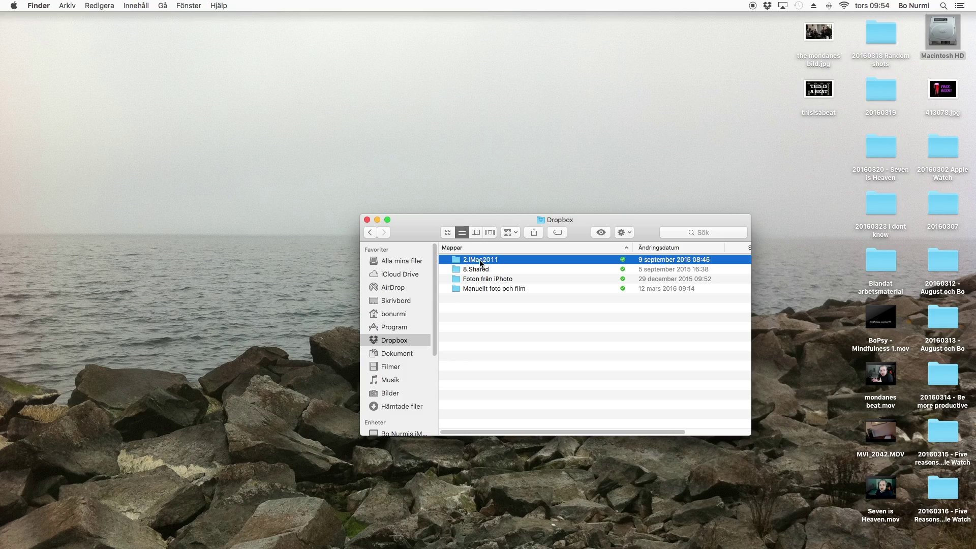
Step: Open the 2.iMac2011 folder in list view and collapse the Egen musik folder
double_click(479, 260)
scroll(468, 273, "down", 2)
scroll(469, 273, "up", 3)
left_click(442, 289)
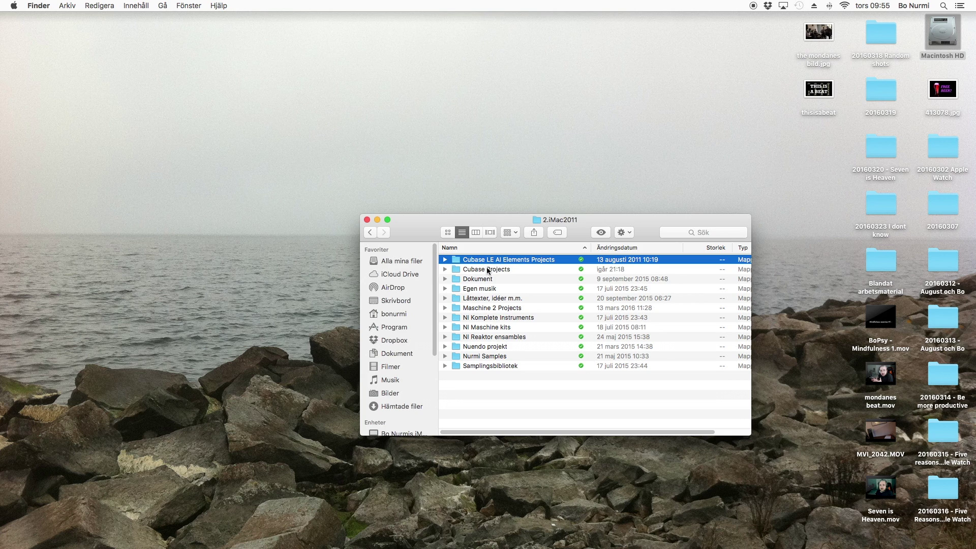
Step: Select Cubase Projects, Dokument, Egen musik, Låttexter idéer m.m. and Maschine 2 Projects in turn
left_click(478, 270)
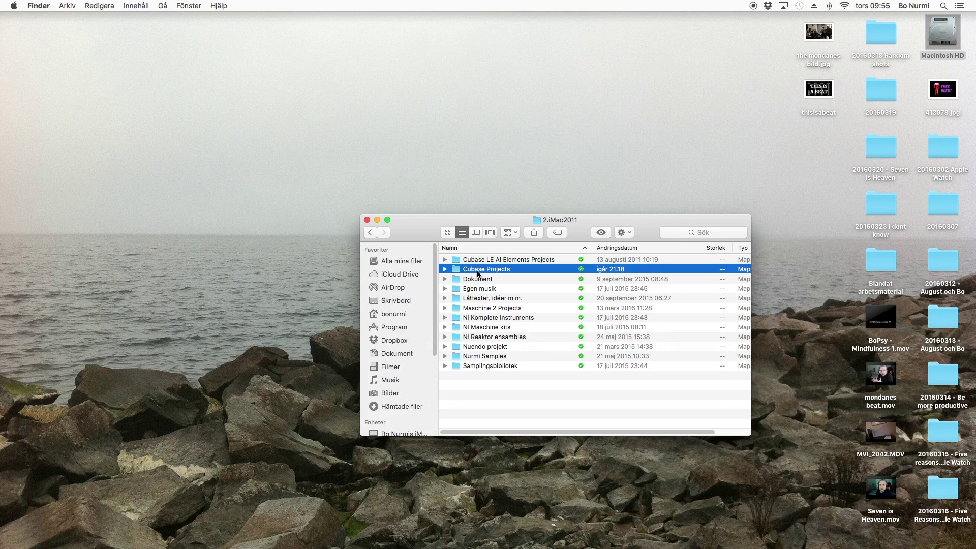
left_click(481, 281)
left_click(484, 290)
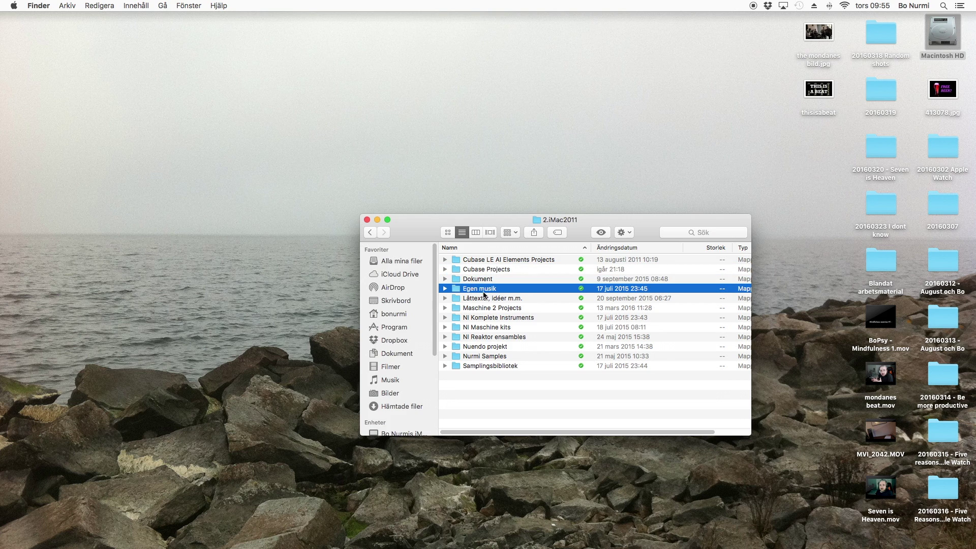
left_click(485, 299)
left_click(485, 309)
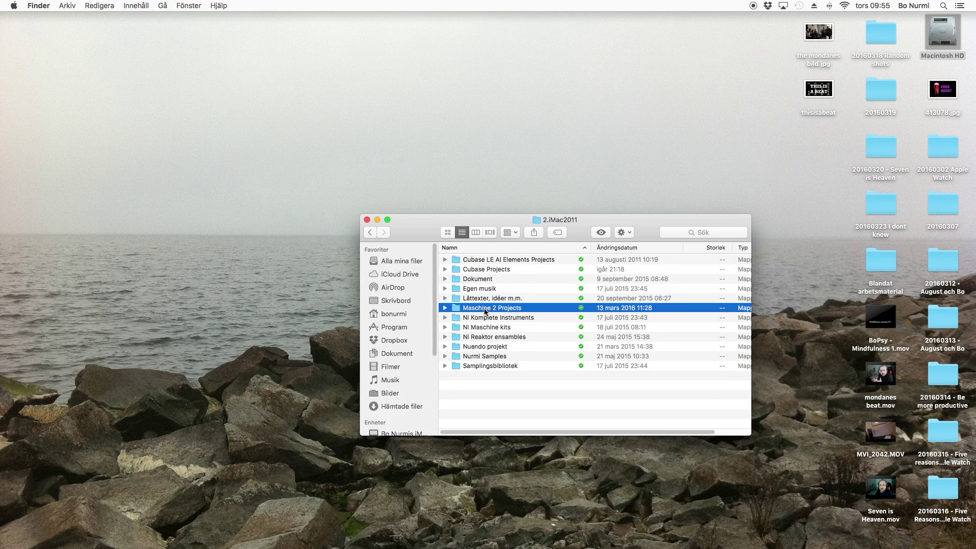
Step: Select NI Komplete Instruments, NI Maschine kits, NI Reaktor ensembles, Nuendo projekt and Samplingsbibliotek
left_click(486, 319)
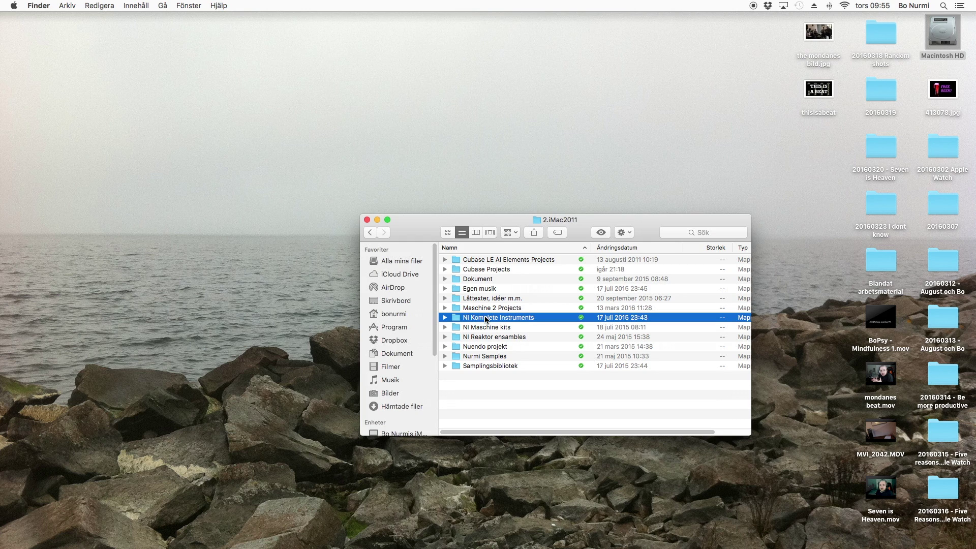
left_click(487, 329)
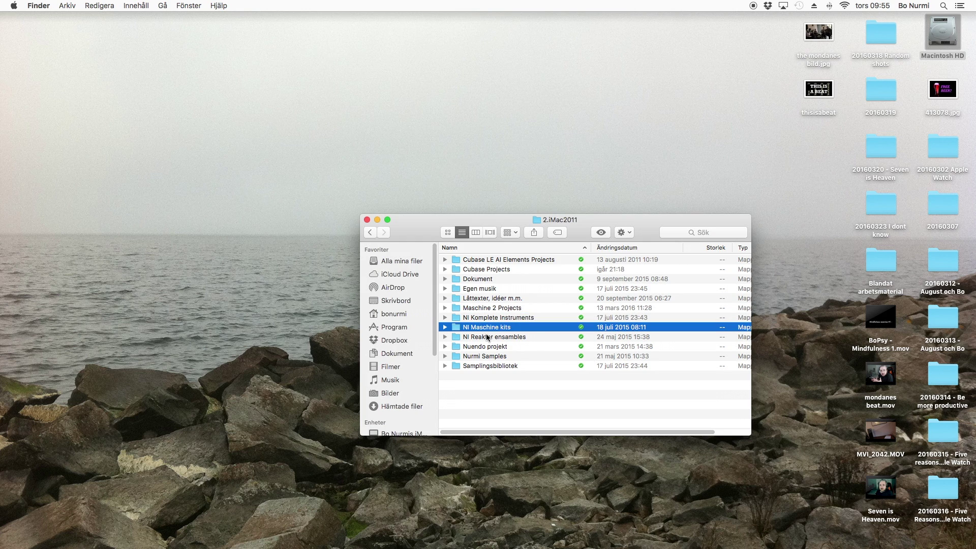
left_click(486, 337)
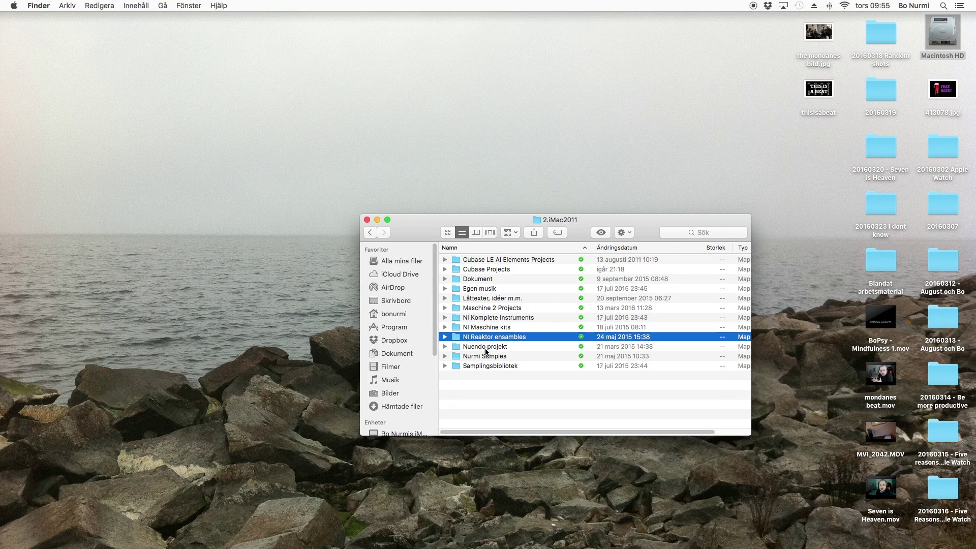
left_click(485, 347)
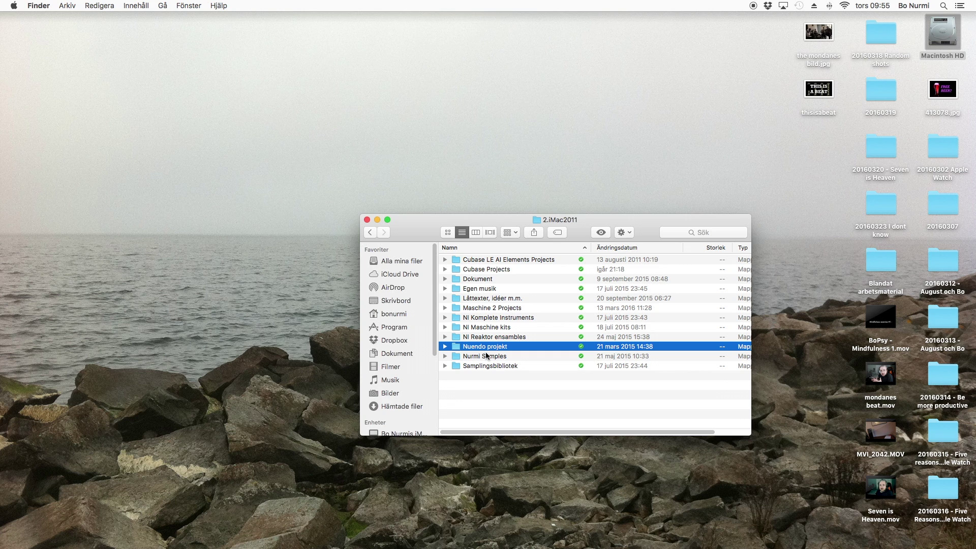
left_click(488, 365)
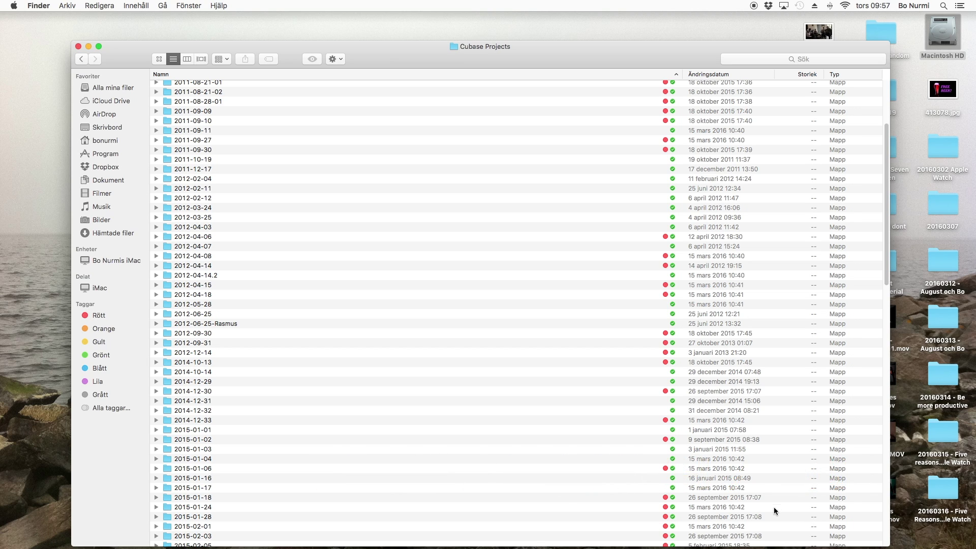
Step: Expand the 2011-09-10 project folder and select its 2011-09-10-P1.cpr file
left_click(193, 120)
key("Right")
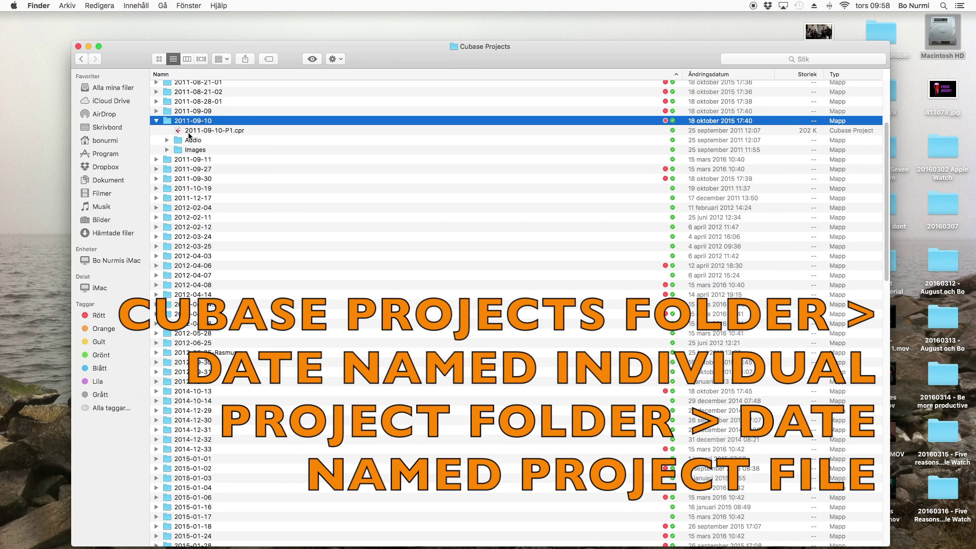
left_click(189, 131)
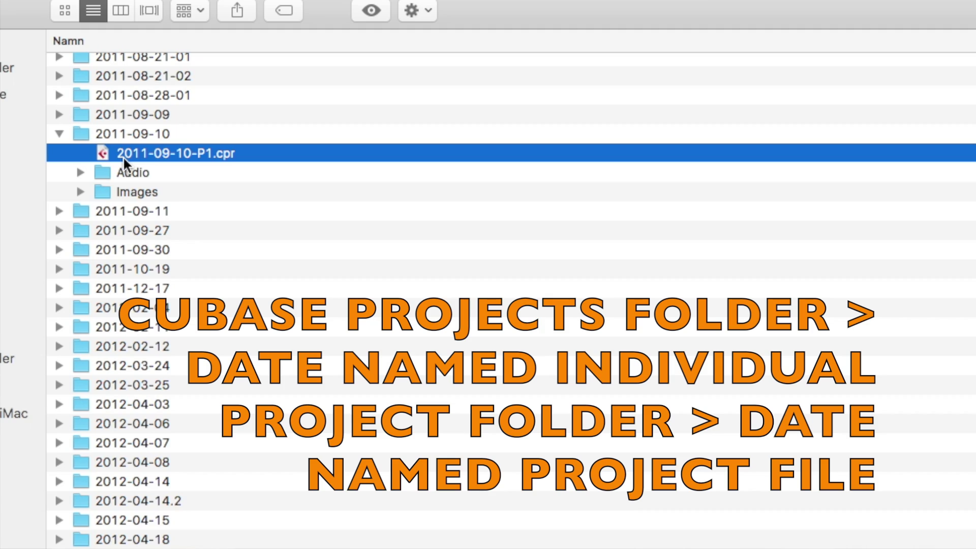
left_click(118, 138)
left_click(133, 153)
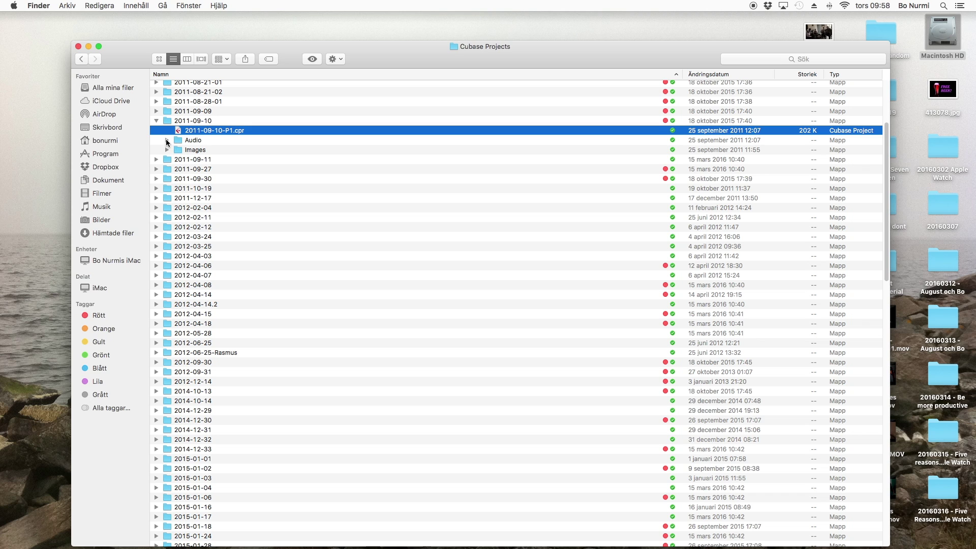
Step: Expand the Audio subfolder and select the 2011-09-10-P1.mp3 mixdown
left_click(166, 140)
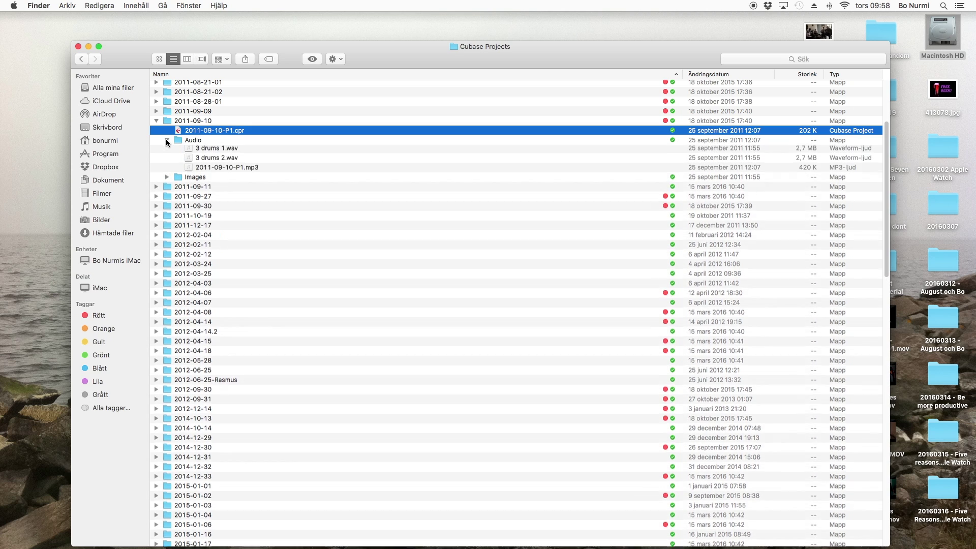
left_click(286, 230)
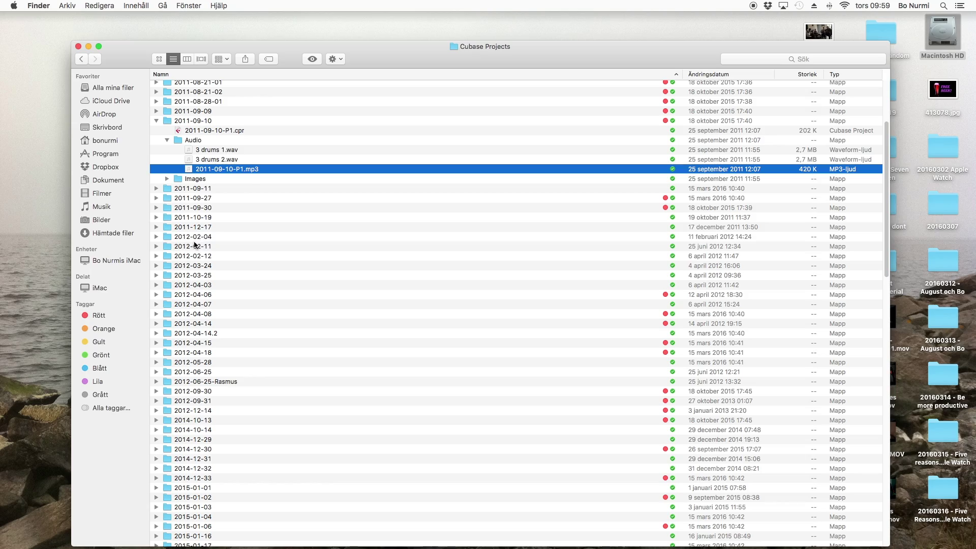
left_click(195, 246)
left_click(200, 257)
left_click(198, 266)
left_click(198, 277)
left_click(198, 285)
left_click(197, 295)
left_click(196, 304)
left_click(196, 313)
left_click(196, 323)
left_click(199, 334)
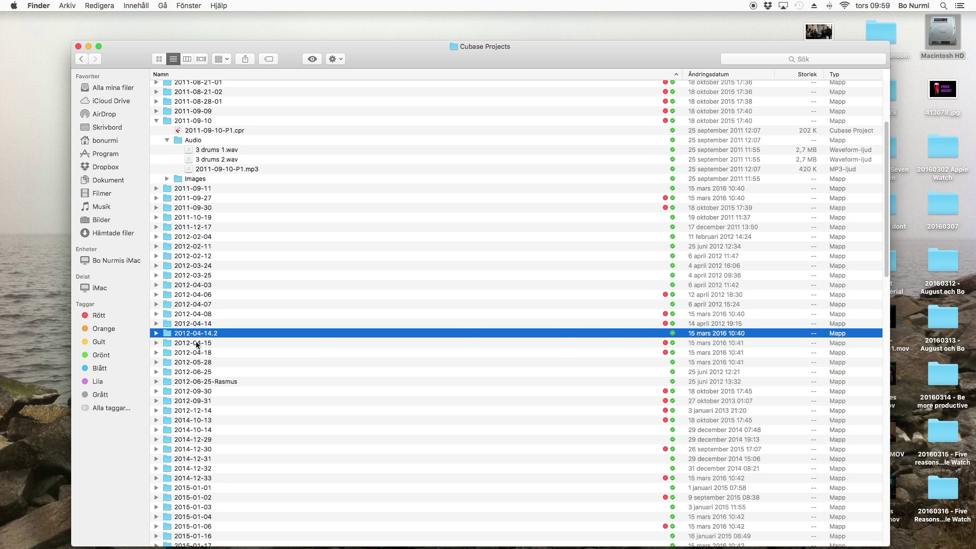
left_click(197, 343)
left_click(204, 382)
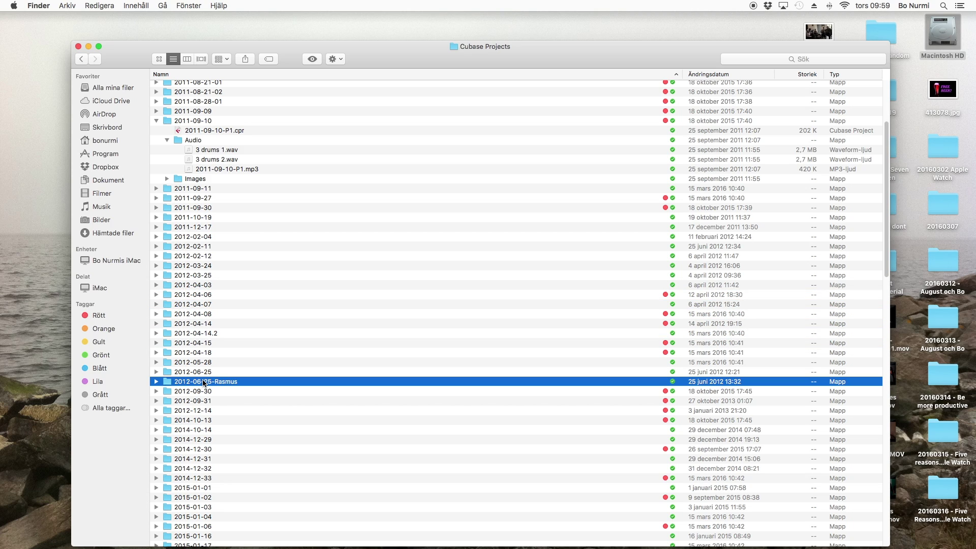